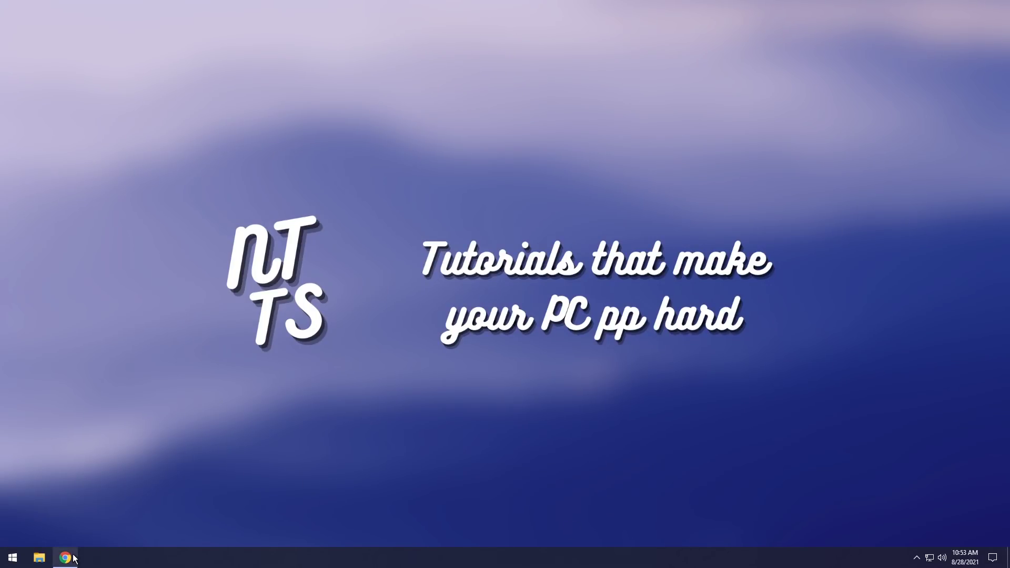
Bring up Chrome showing Stardock's Purchase WindowFX page at $13.99 CAD.
{"action": "left_click", "coordinate": [66, 558]}
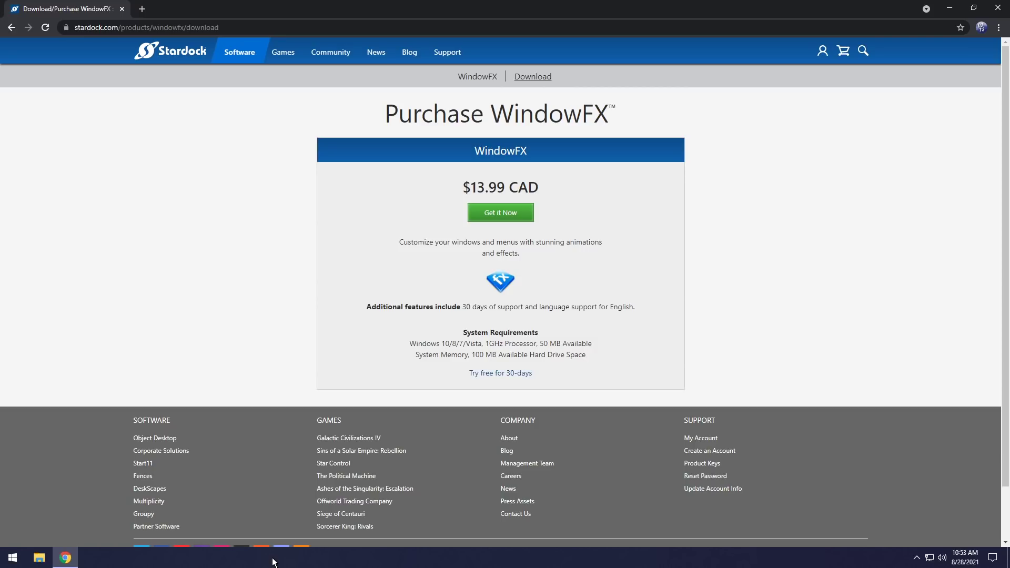
Start downloading the free 30-day WindowFX trial installer.
{"action": "left_click", "coordinate": [491, 373]}
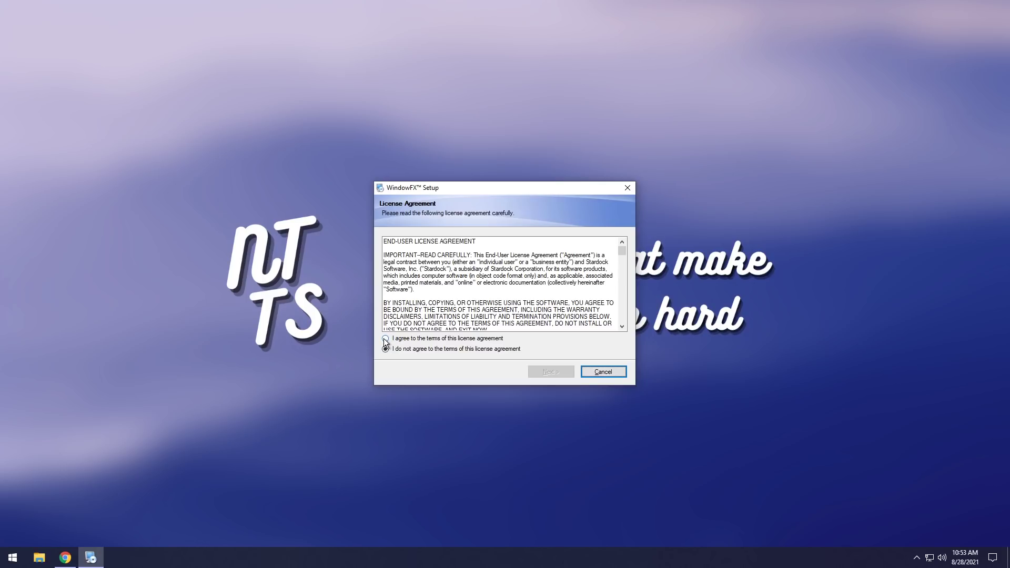
Install WindowFX to the default folder, accepting the licence and declining Start10.
{"action": "left_click", "coordinate": [386, 339]}
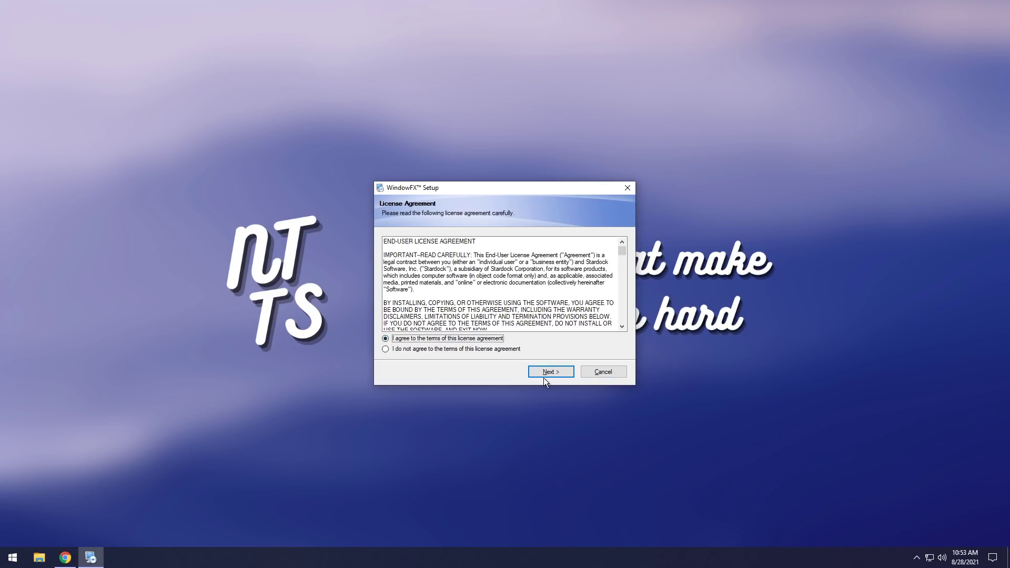
{"action": "left_click", "coordinate": [548, 372]}
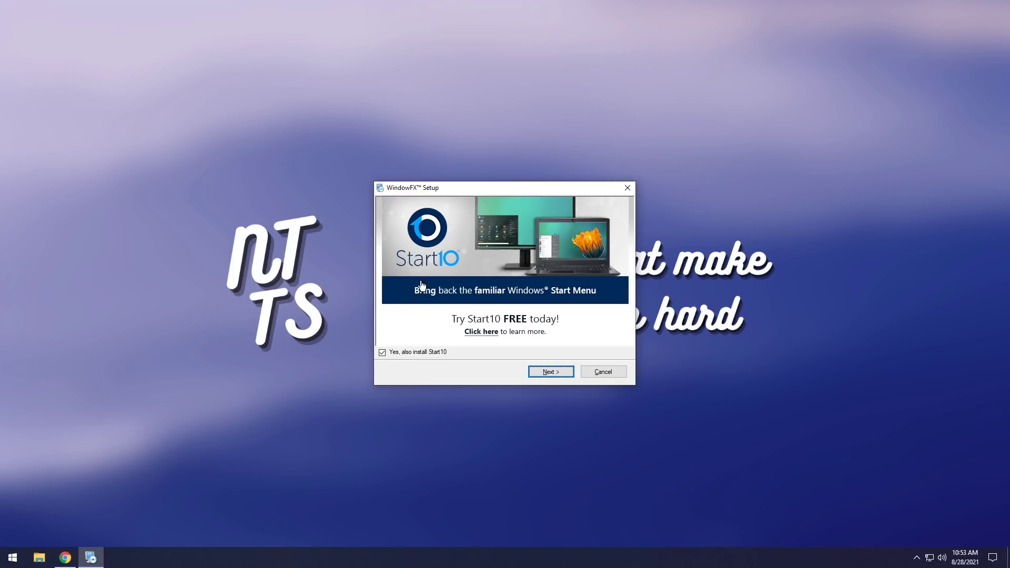
{"action": "left_click", "coordinate": [381, 353]}
{"action": "left_click", "coordinate": [550, 374]}
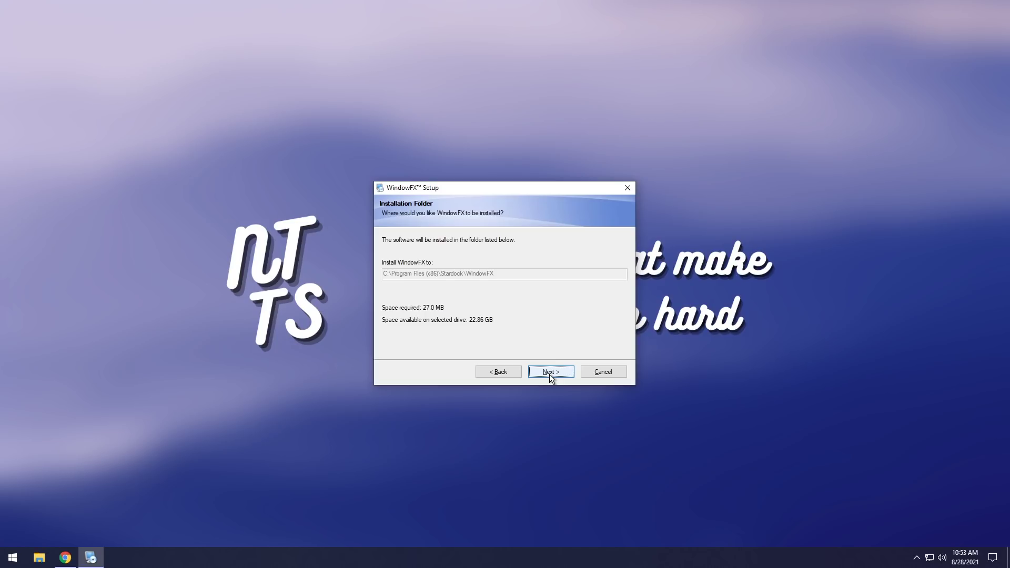
{"action": "left_click", "coordinate": [549, 372]}
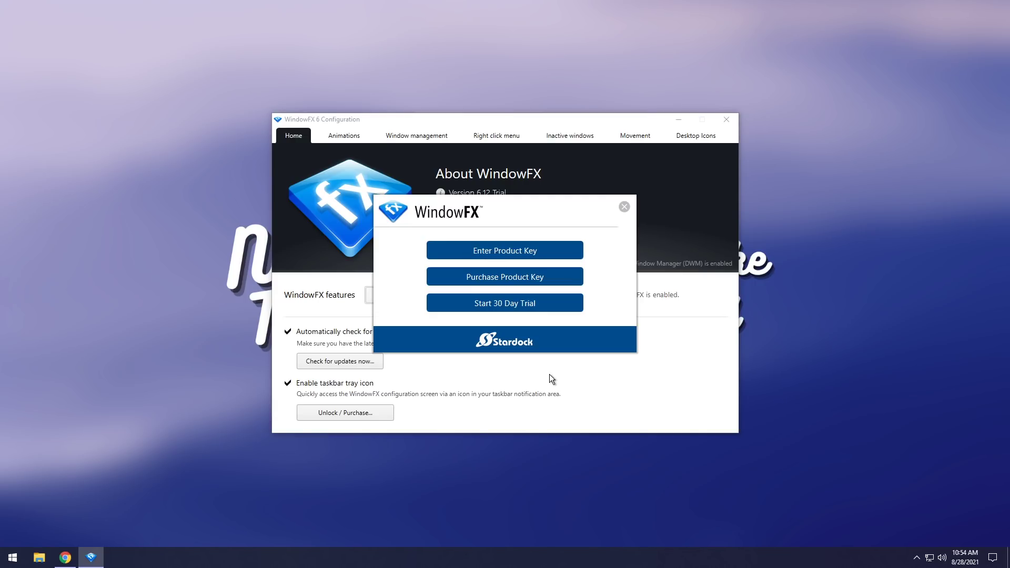
Activate the WindowFX 30-day trial by submitting and verifying the email address.
{"action": "left_click", "coordinate": [513, 303]}
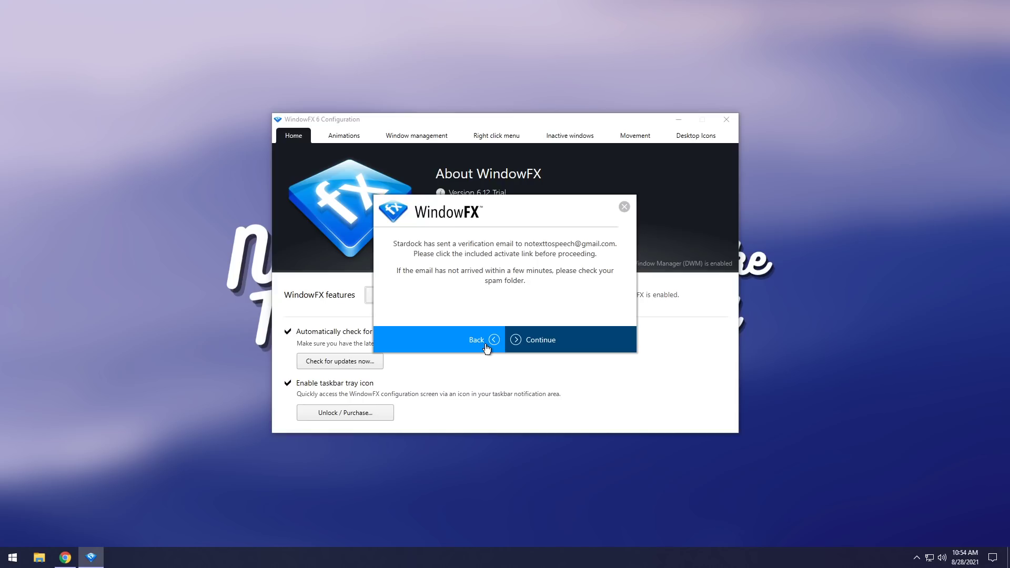
{"action": "left_click", "coordinate": [487, 348]}
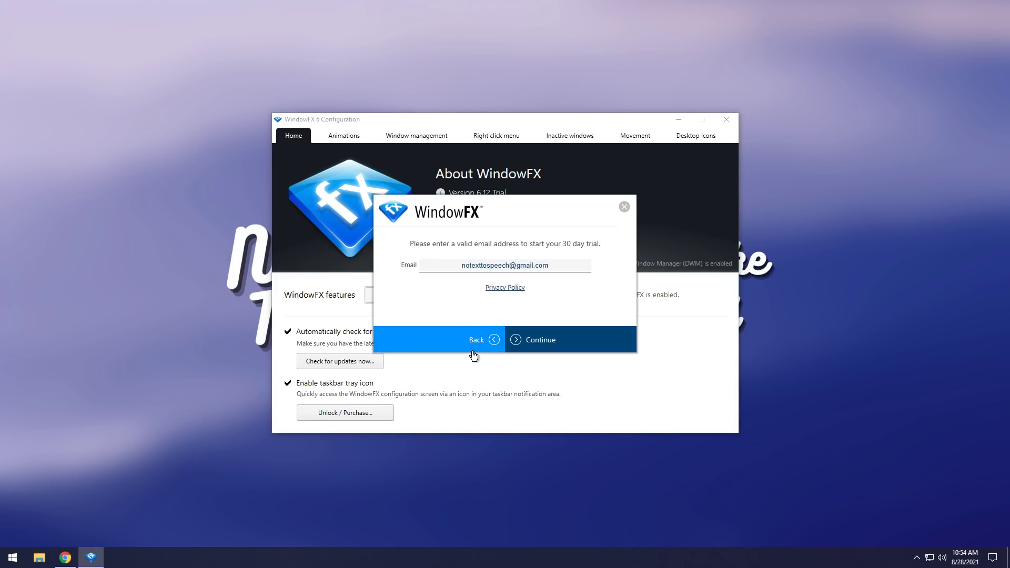
{"action": "left_click", "coordinate": [489, 341]}
{"action": "left_click", "coordinate": [500, 306]}
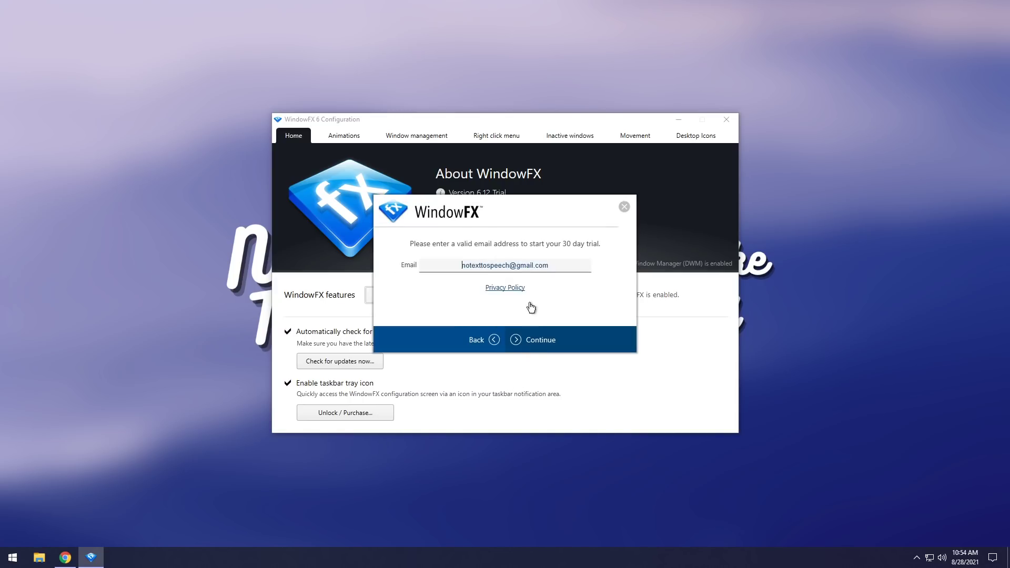
{"action": "left_click", "coordinate": [531, 345]}
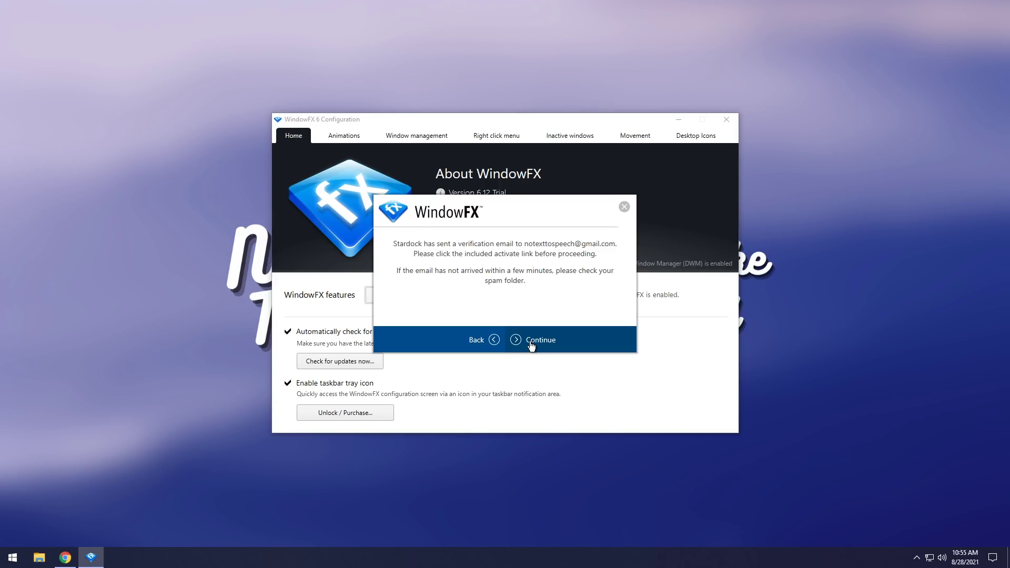
{"action": "left_click", "coordinate": [531, 343]}
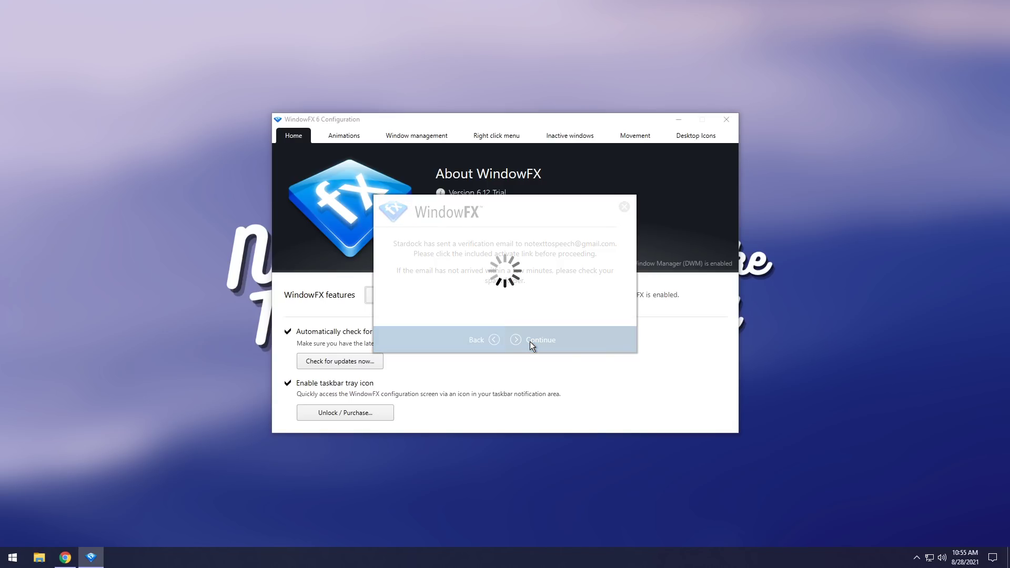
{"action": "left_click", "coordinate": [516, 348]}
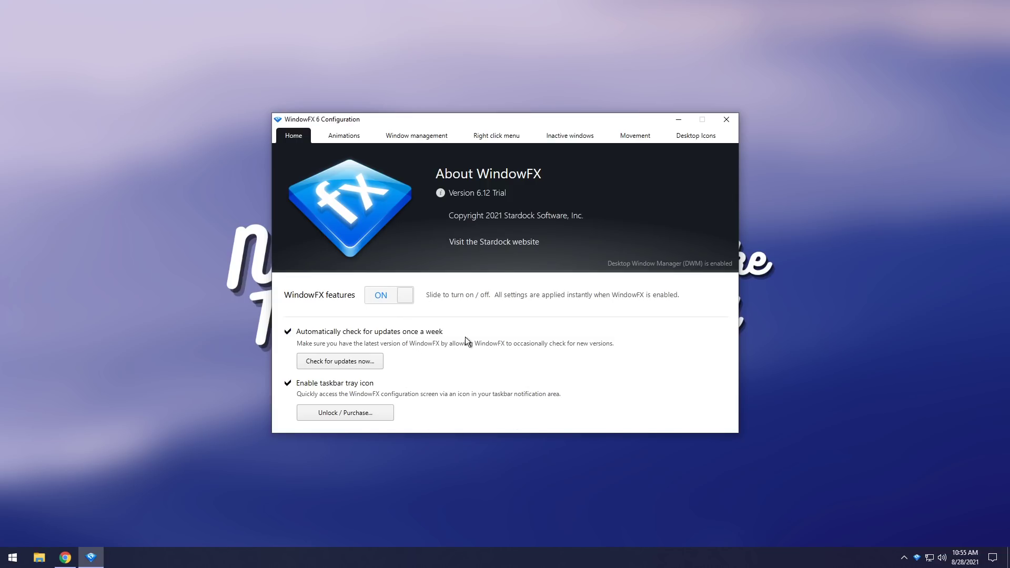
{"action": "left_click", "coordinate": [338, 136]}
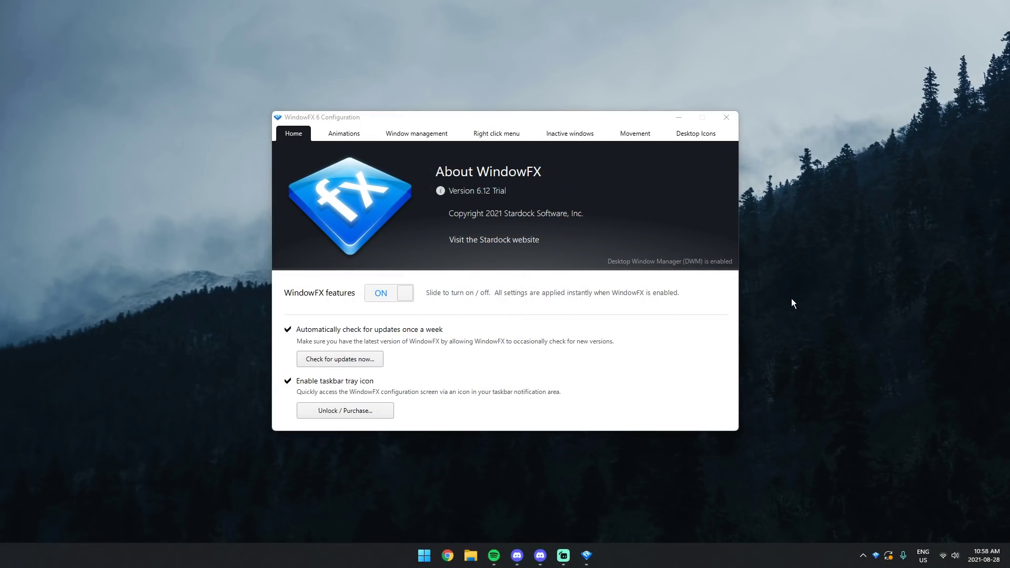
{"action": "left_click", "coordinate": [343, 117]}
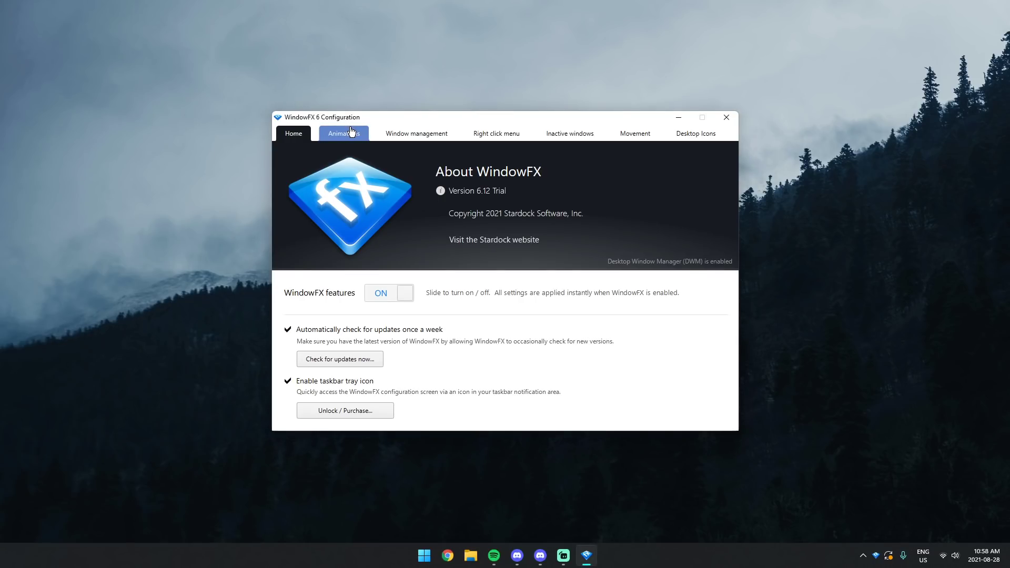
Try the Flow from right preset and the Distort window-opening animation, previewing each.
{"action": "left_click", "coordinate": [350, 129]}
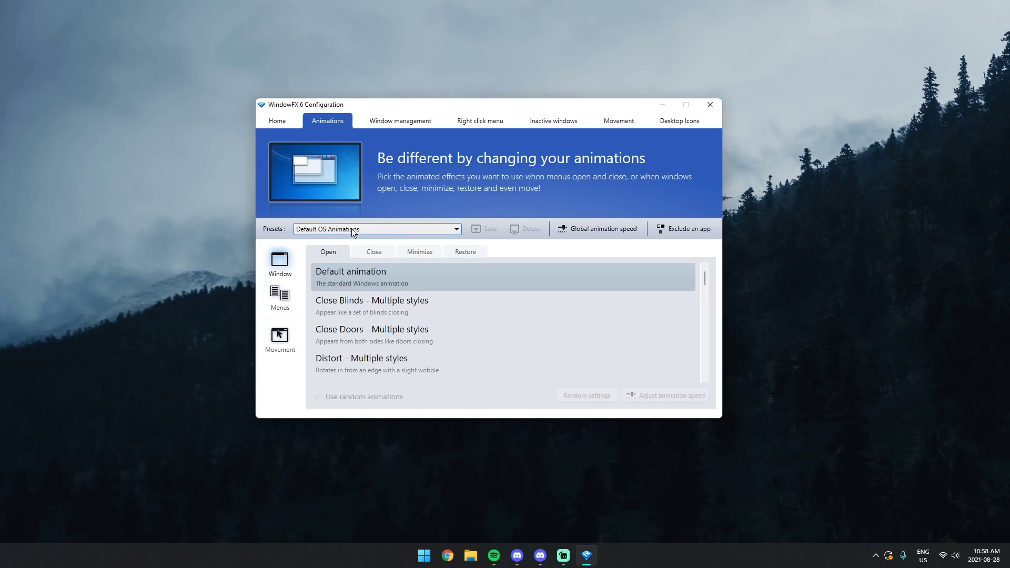
{"action": "left_click", "coordinate": [396, 229]}
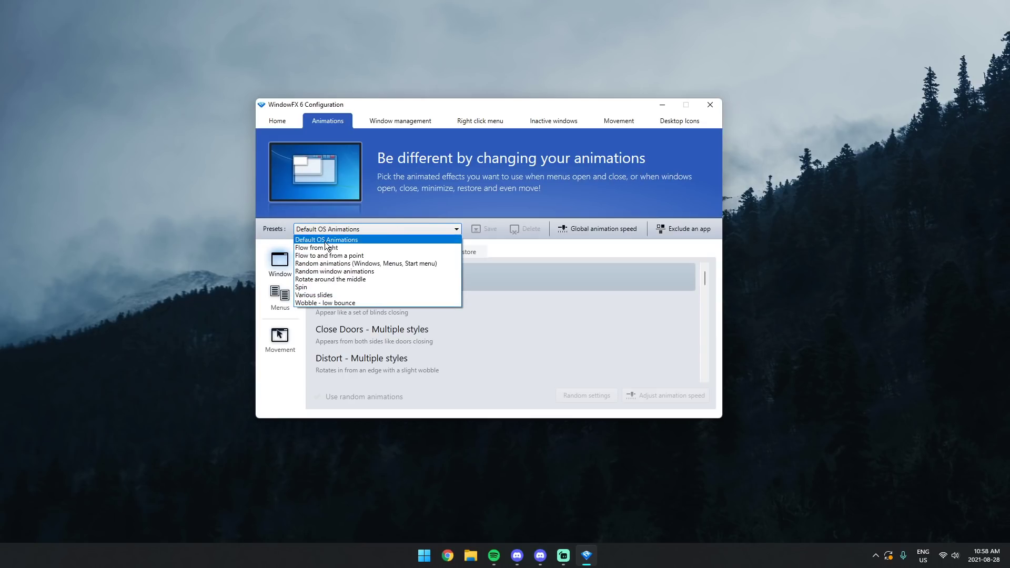
{"action": "left_click", "coordinate": [318, 248]}
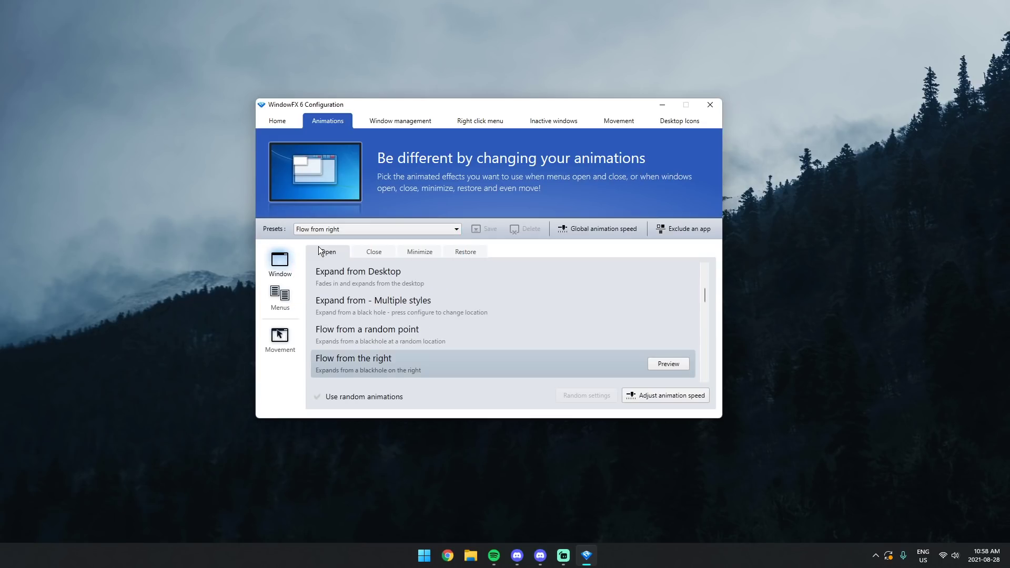
{"action": "left_click", "coordinate": [653, 362]}
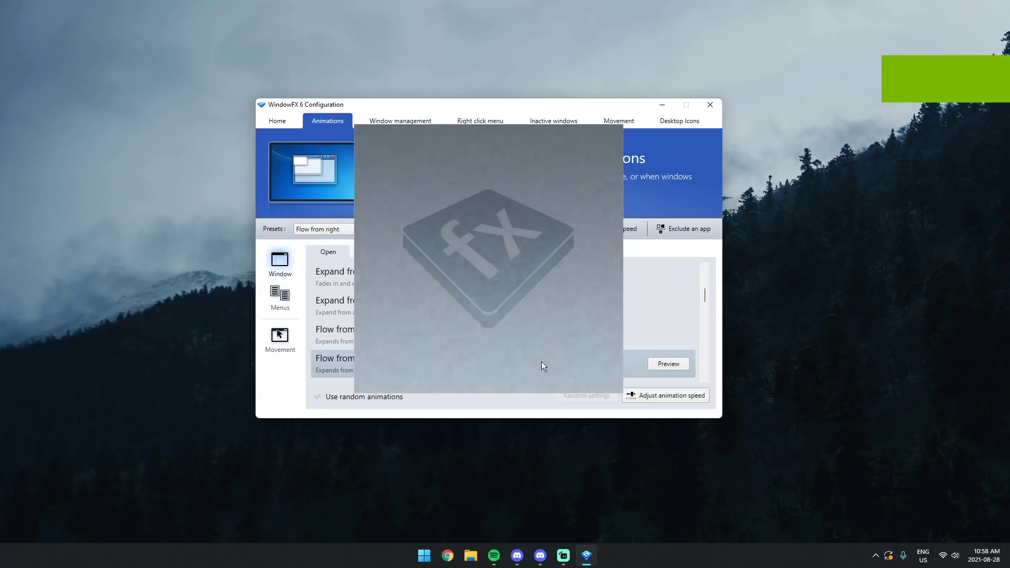
{"action": "scroll", "coordinate": [494, 334], "scroll_direction": "up", "scroll_amount": 5}
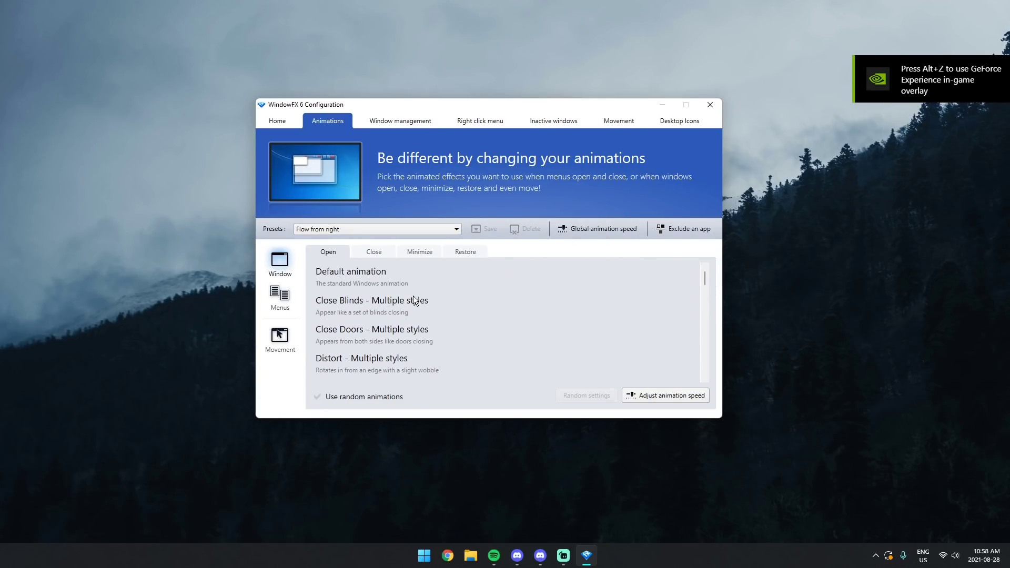
{"action": "left_click", "coordinate": [433, 364]}
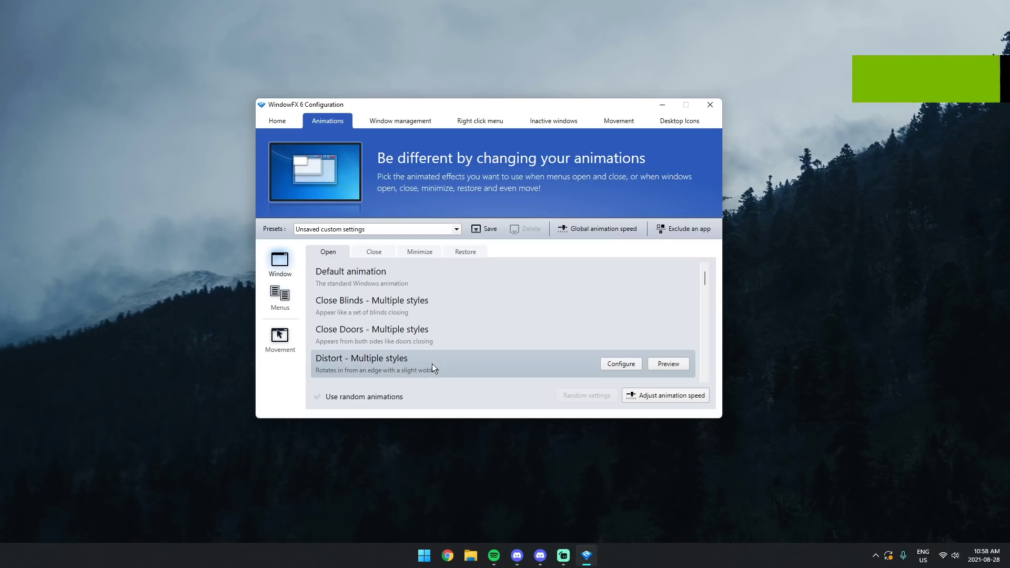
{"action": "left_click", "coordinate": [662, 366]}
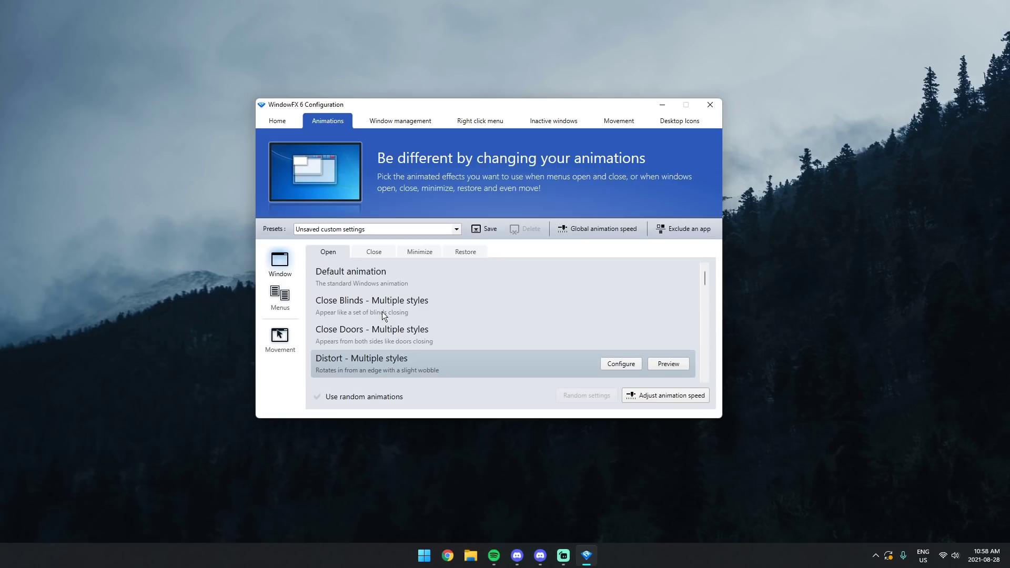
Load the Spin animation preset without saving the current settings.
{"action": "left_click", "coordinate": [333, 229]}
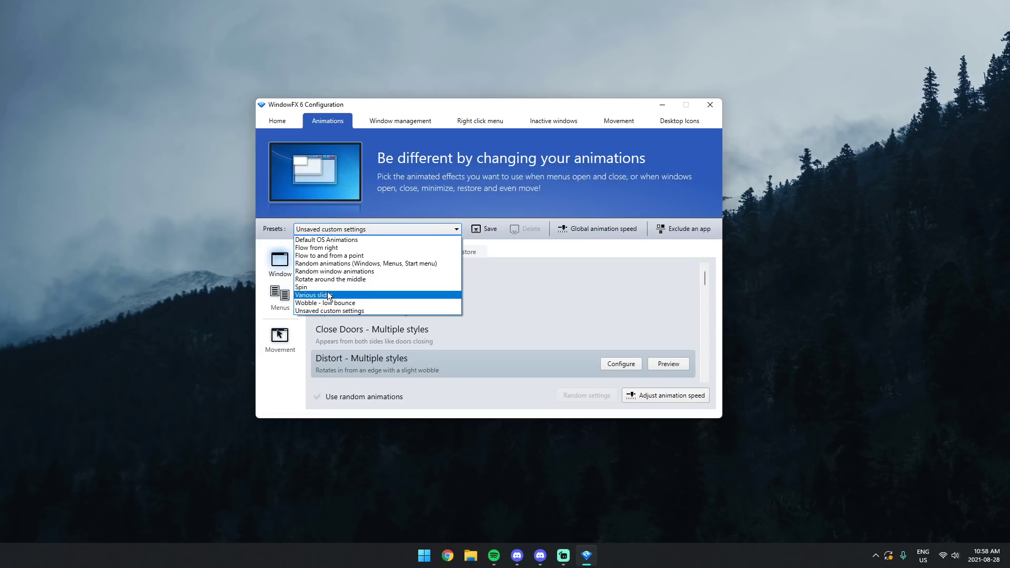
{"action": "left_click", "coordinate": [324, 286]}
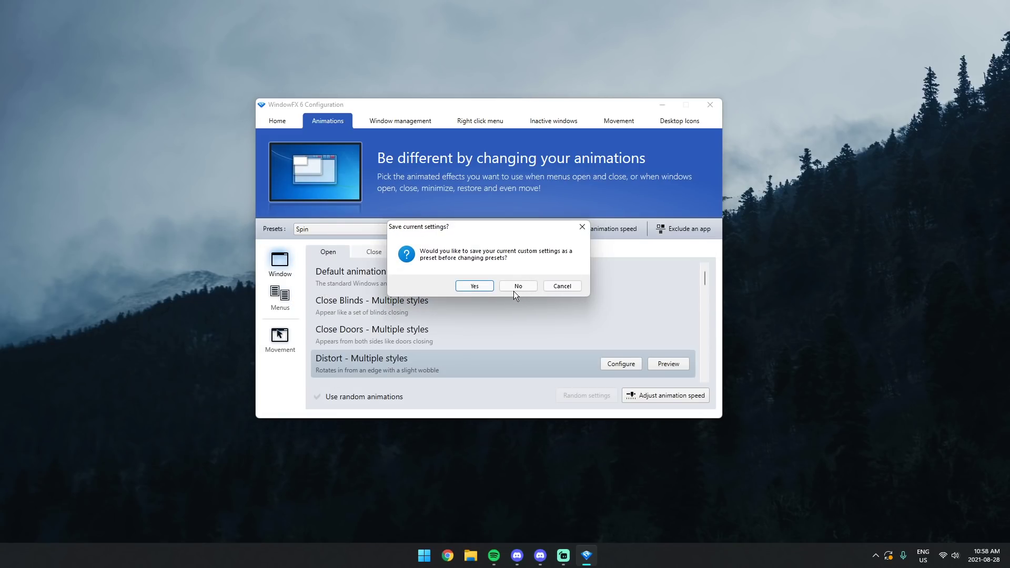
{"action": "left_click_drag", "start_coordinate": [479, 231], "coordinate": [491, 233]}
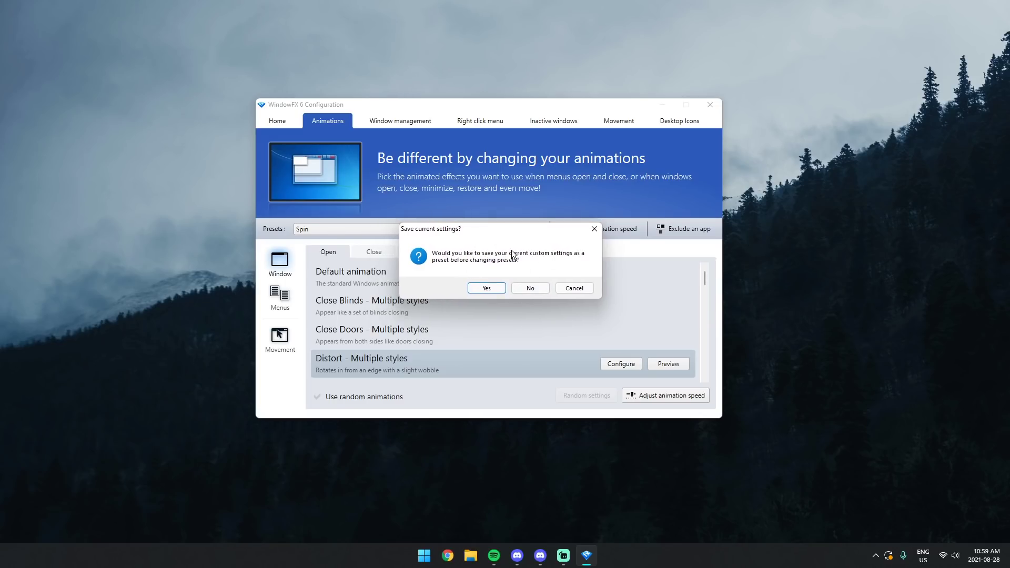
{"action": "left_click", "coordinate": [535, 289]}
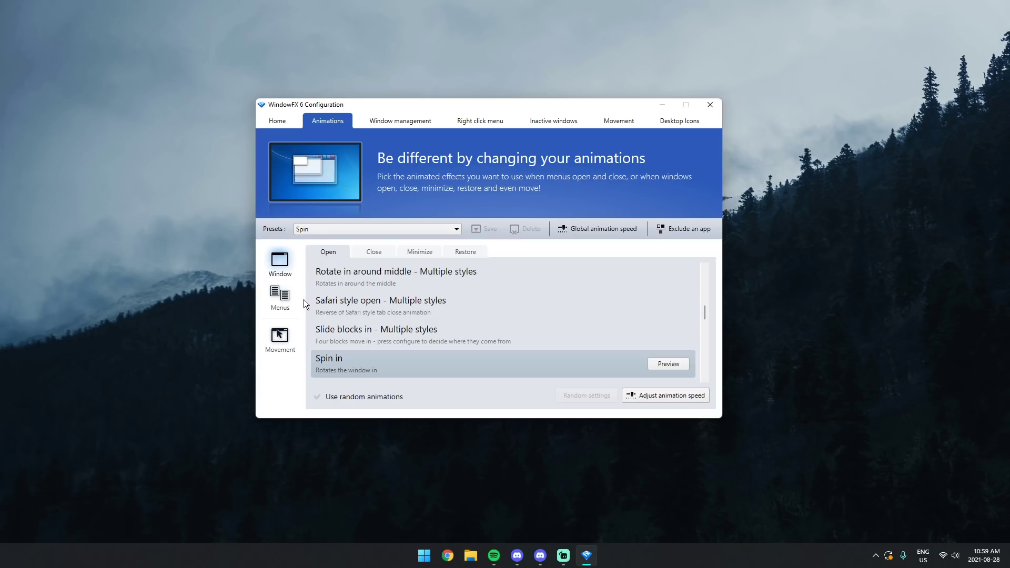
{"action": "left_click", "coordinate": [284, 300]}
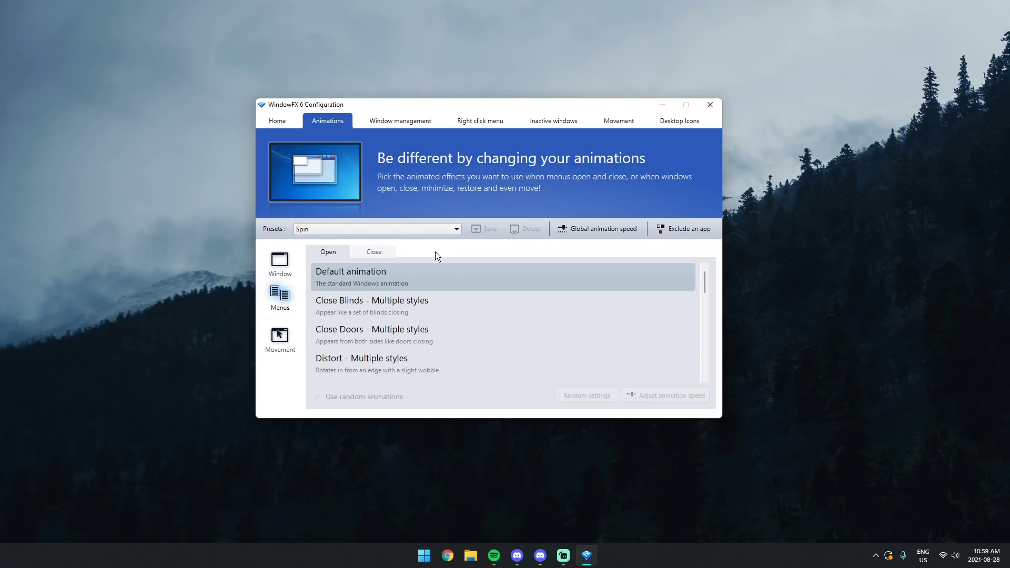
Set menus to Spin in when opening and Spin out when closing, previewing both.
{"action": "scroll", "coordinate": [393, 318], "scroll_direction": "down", "scroll_amount": 10}
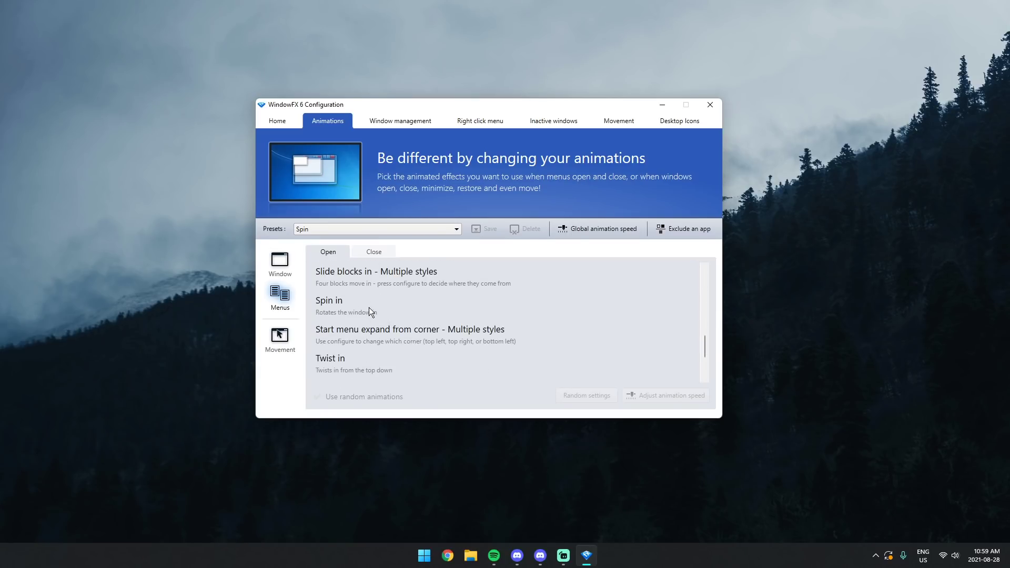
{"action": "left_click", "coordinate": [370, 311]}
{"action": "left_click", "coordinate": [672, 308]}
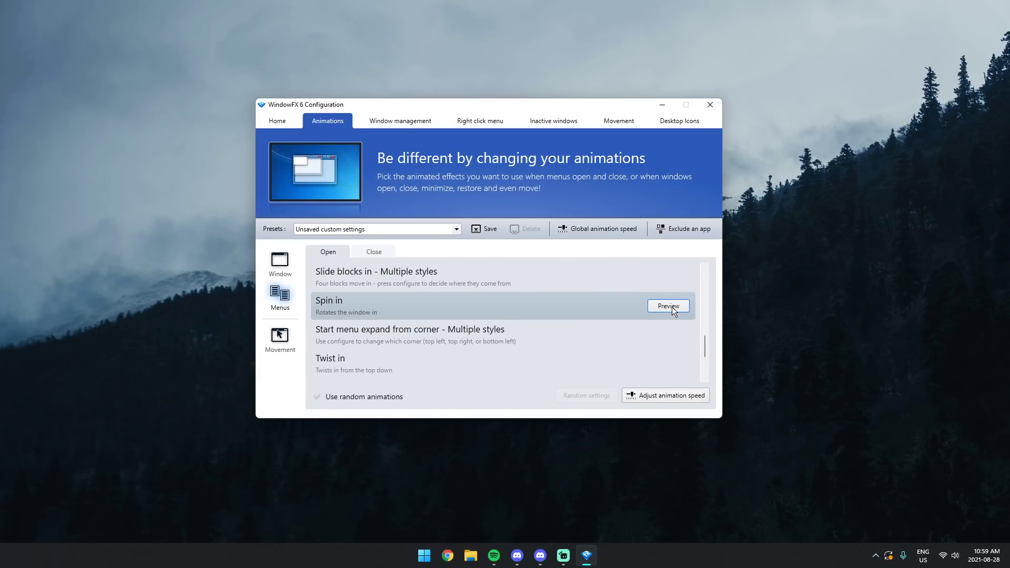
{"action": "left_click", "coordinate": [383, 252]}
{"action": "left_click", "coordinate": [668, 365]}
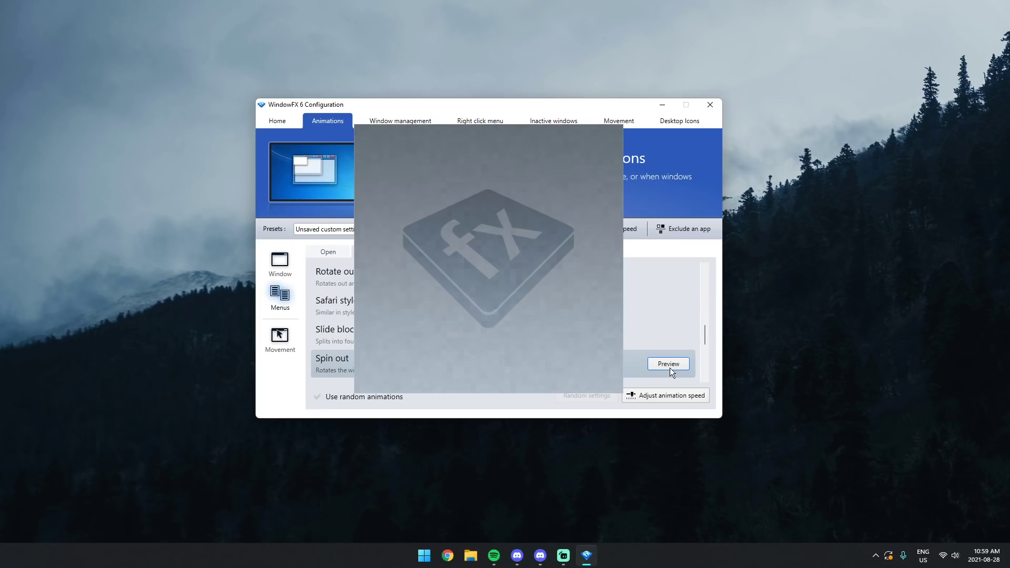
{"action": "left_click", "coordinate": [279, 339]}
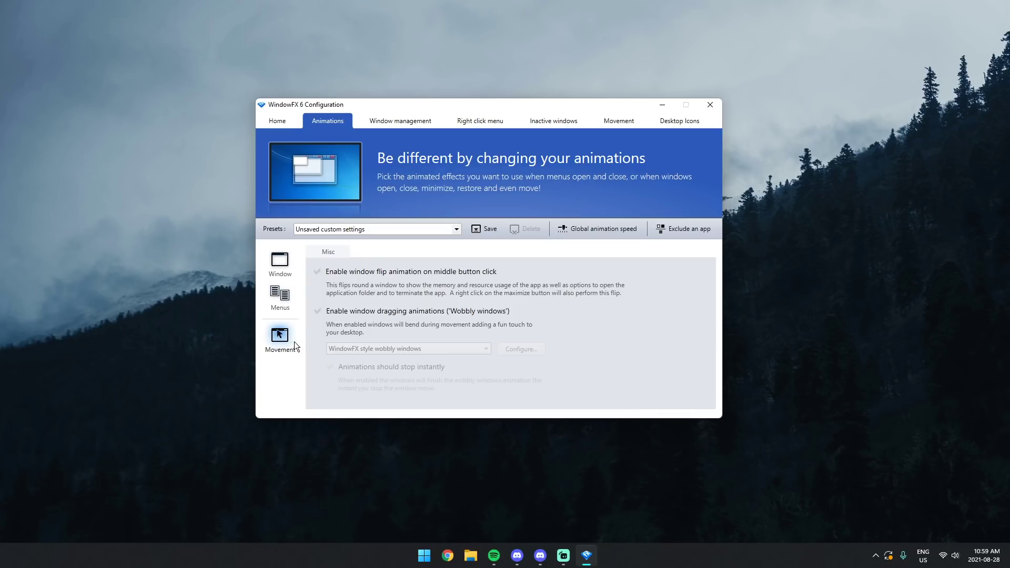
Enable window dragging animations and drag the settings window to test the wobble.
{"action": "left_click", "coordinate": [319, 312]}
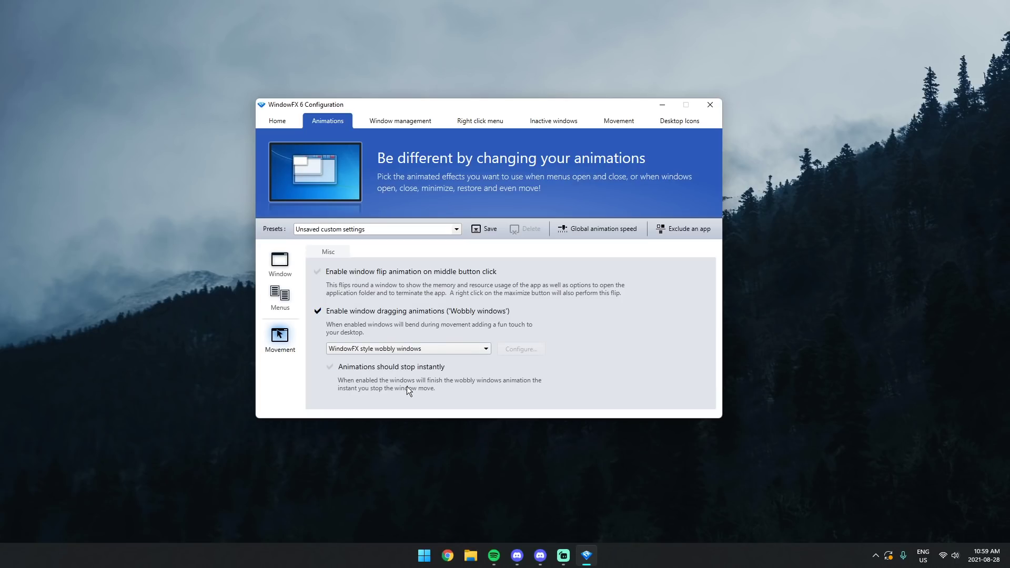
{"action": "left_click_drag", "start_coordinate": [469, 106], "coordinate": [538, 130]}
{"action": "mouse_move", "coordinate": [463, 91]}
{"action": "left_mouse_down"}
{"action": "mouse_move", "coordinate": [499, 108]}
{"action": "mouse_move", "coordinate": [358, 79]}
{"action": "mouse_move", "coordinate": [470, 82]}
{"action": "left_mouse_up"}
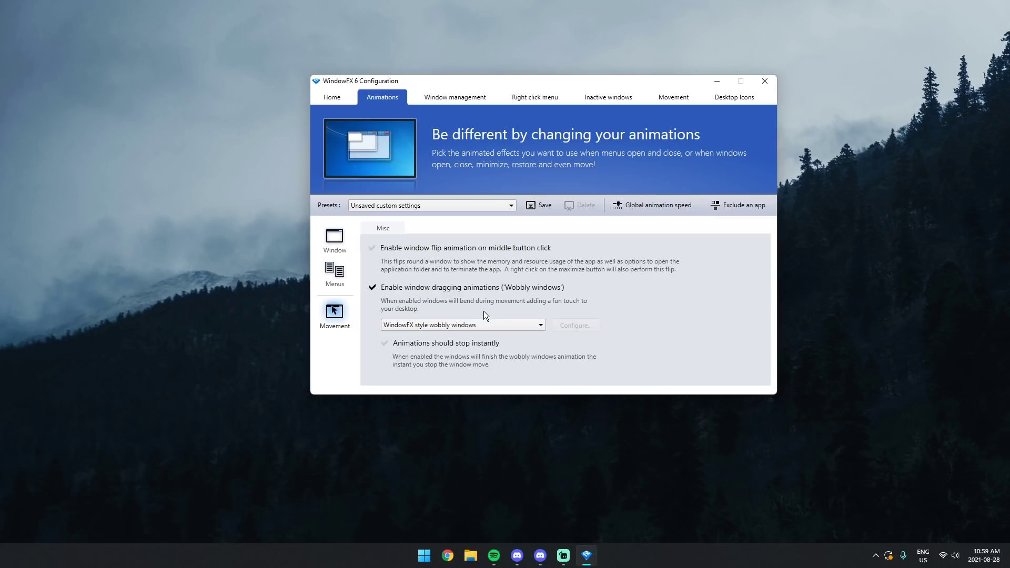
Switch the wobble style to Compiz style wobbly / jelly windows and test by dragging.
{"action": "left_click", "coordinate": [465, 325]}
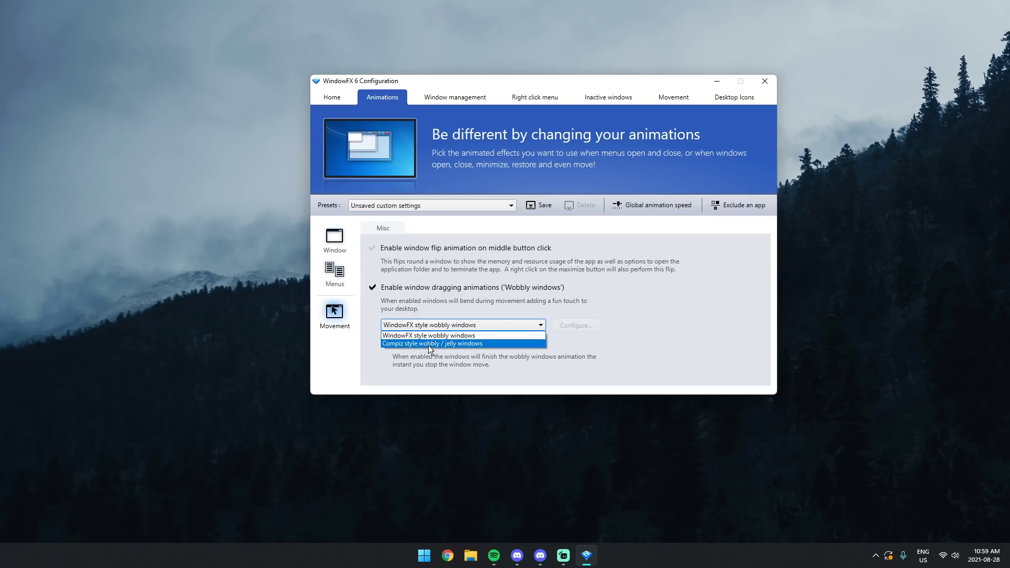
{"action": "left_click", "coordinate": [412, 341]}
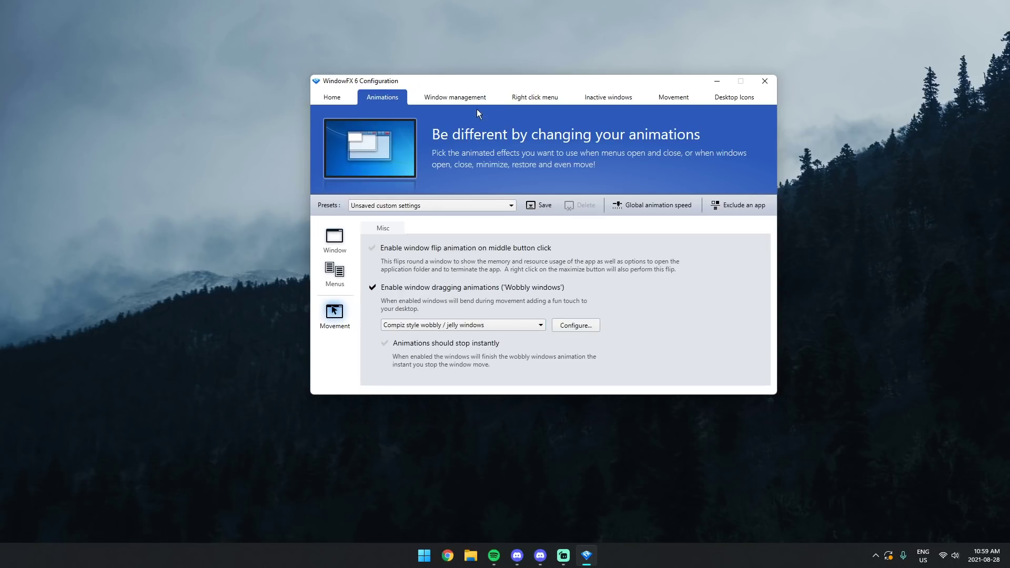
{"action": "left_click_drag", "start_coordinate": [471, 84], "coordinate": [504, 141]}
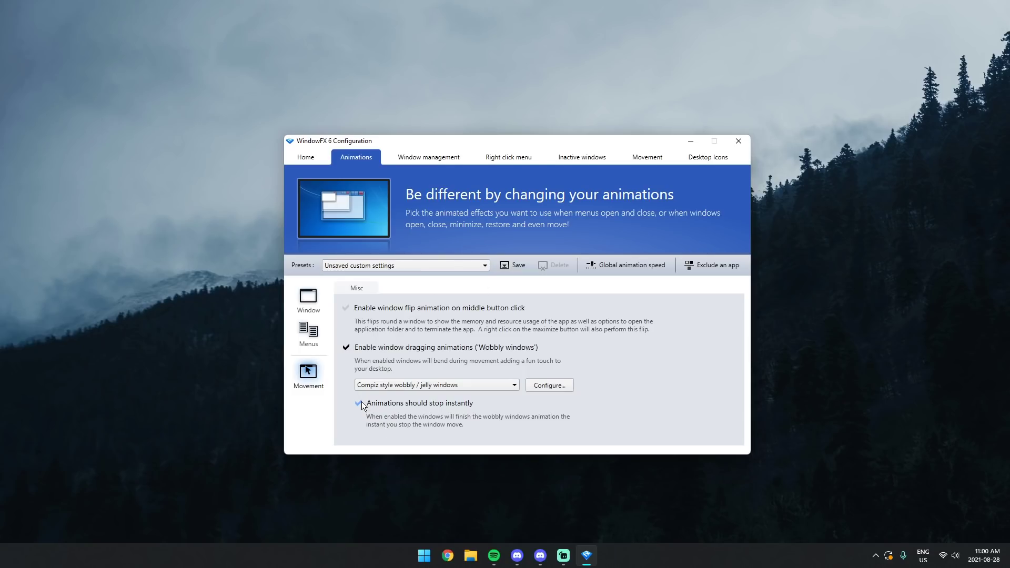
{"action": "left_click_drag", "start_coordinate": [501, 143], "coordinate": [396, 118]}
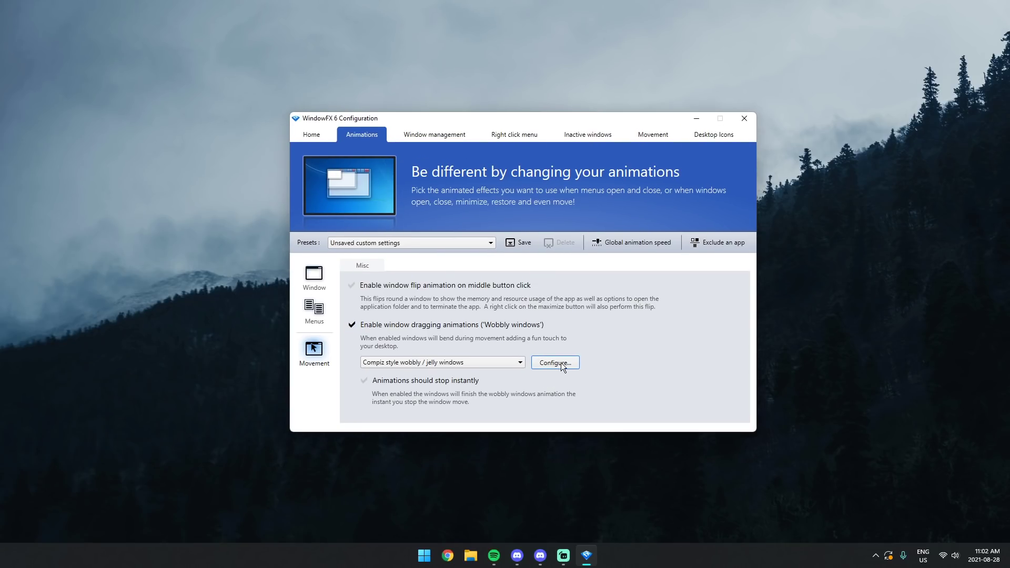
Apply the Extremely wobbly settings preset and drag the window to feel the effect.
{"action": "left_click", "coordinate": [558, 362]}
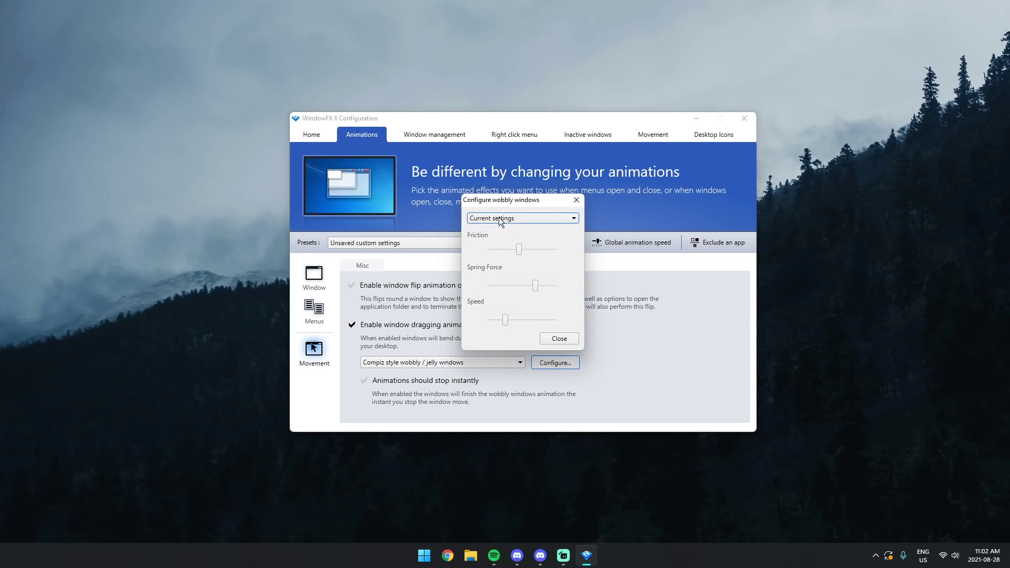
{"action": "left_click", "coordinate": [489, 218]}
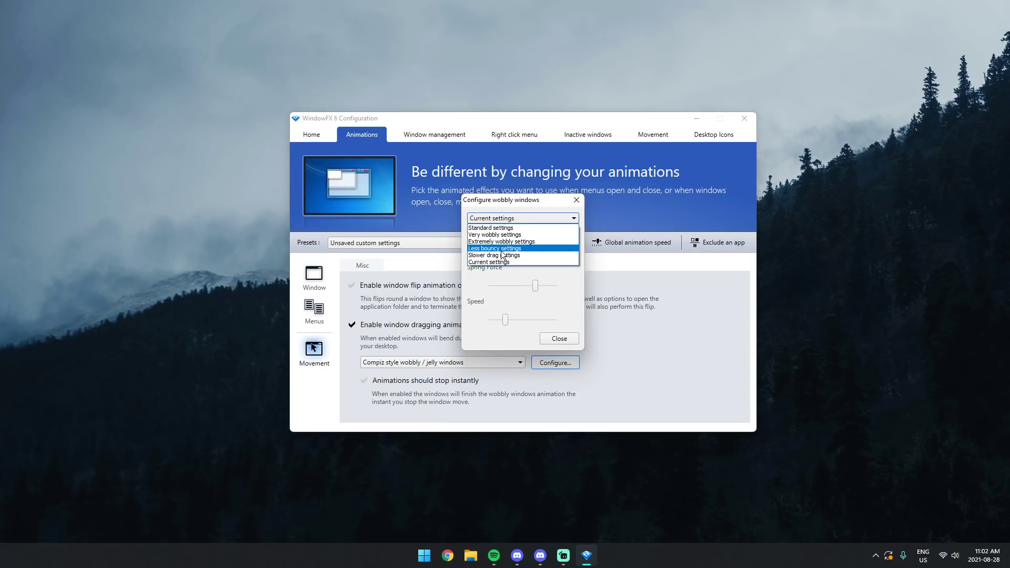
{"action": "left_click", "coordinate": [494, 241]}
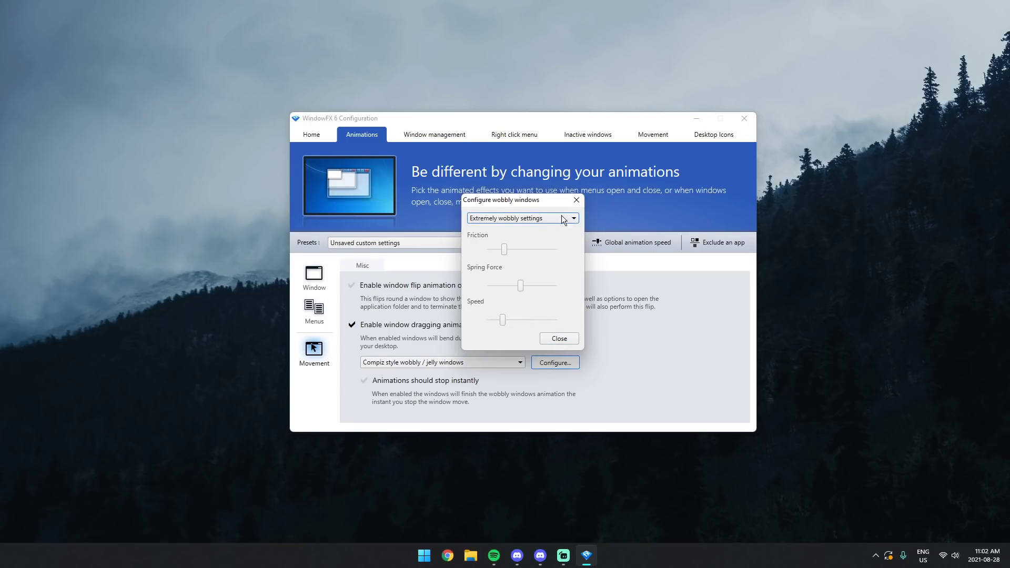
{"action": "left_click", "coordinate": [559, 339]}
{"action": "left_click_drag", "start_coordinate": [501, 118], "coordinate": [482, 153]}
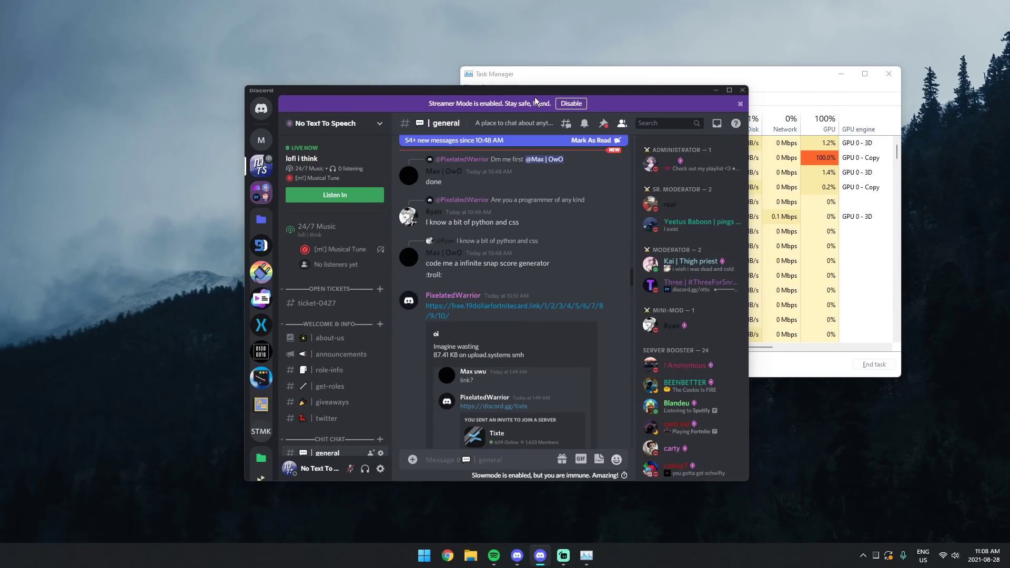
{"action": "left_click_drag", "start_coordinate": [530, 92], "coordinate": [365, 136]}
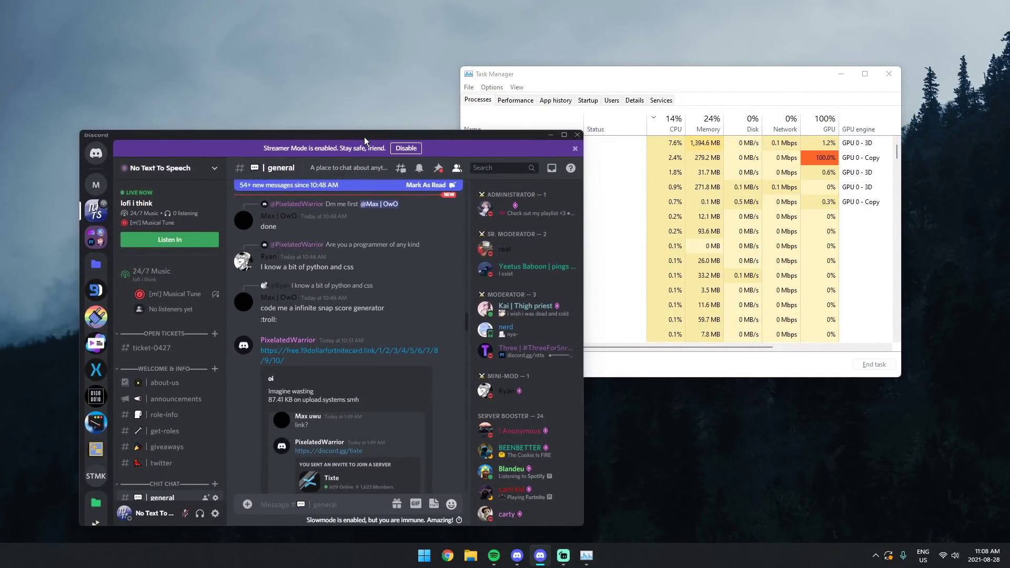
{"action": "left_click_drag", "start_coordinate": [362, 137], "coordinate": [506, 92]}
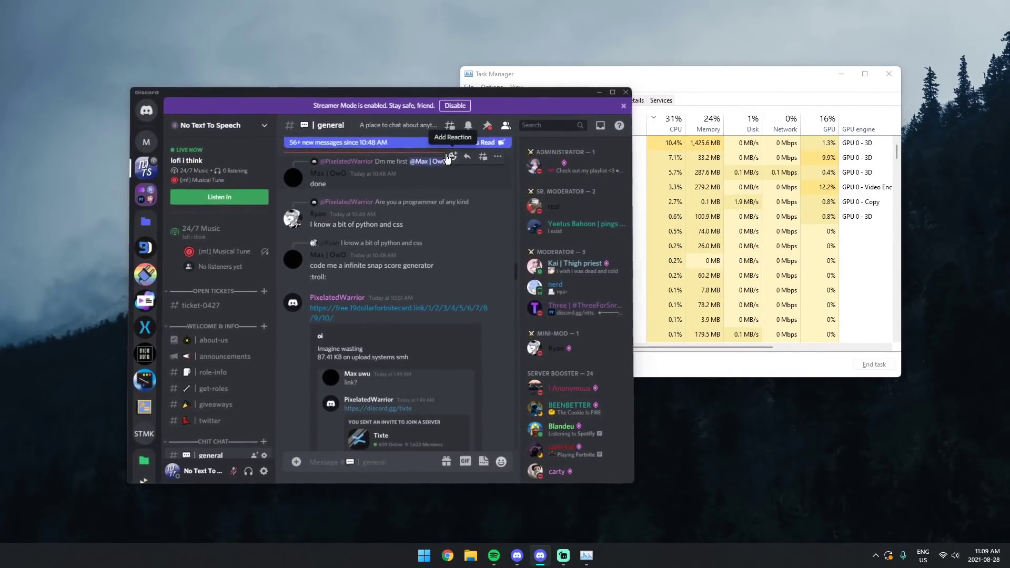